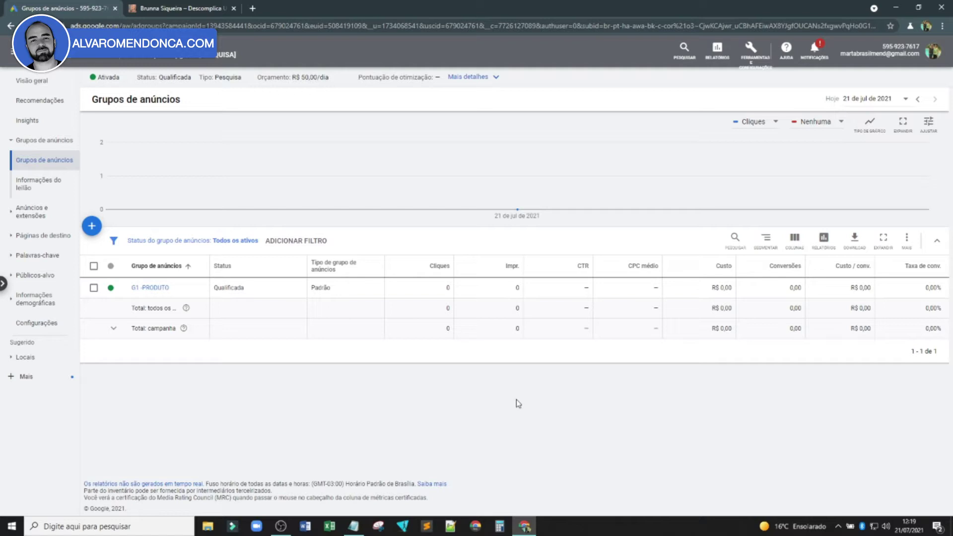
Step: Start a new sitelink extension for the Descomplica Upgrade [PESQUISA] campaign
{"action": "left_click", "coordinate": [55, 216]}
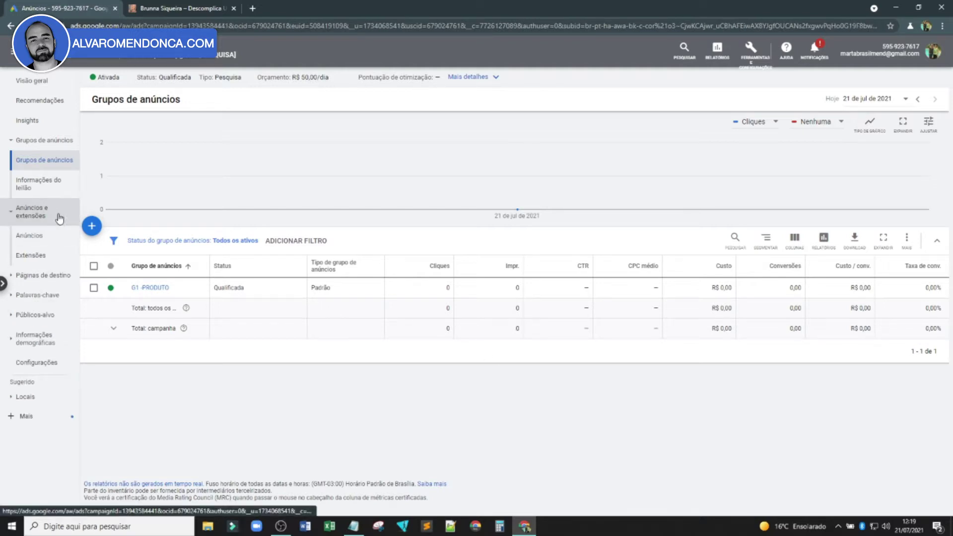
{"action": "left_click", "coordinate": [31, 208]}
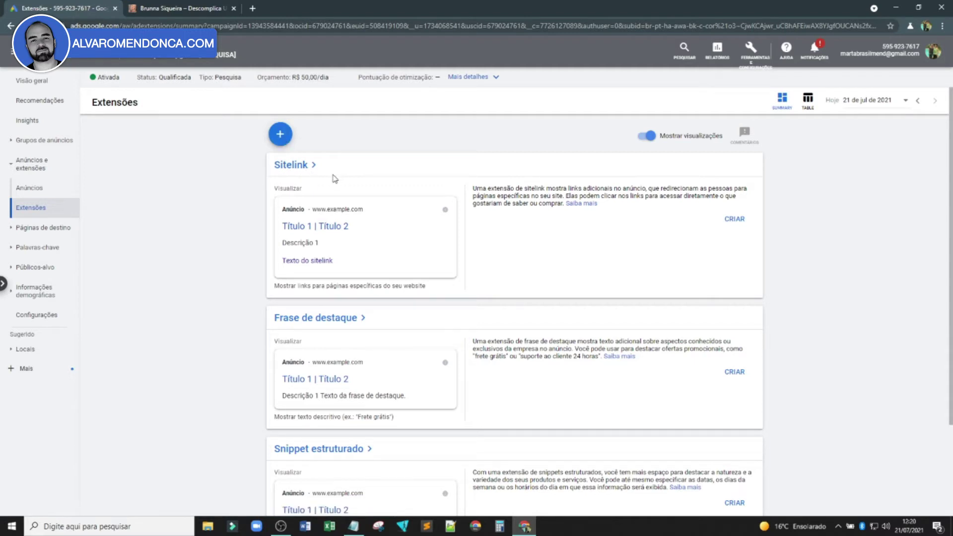
{"action": "left_click", "coordinate": [296, 168]}
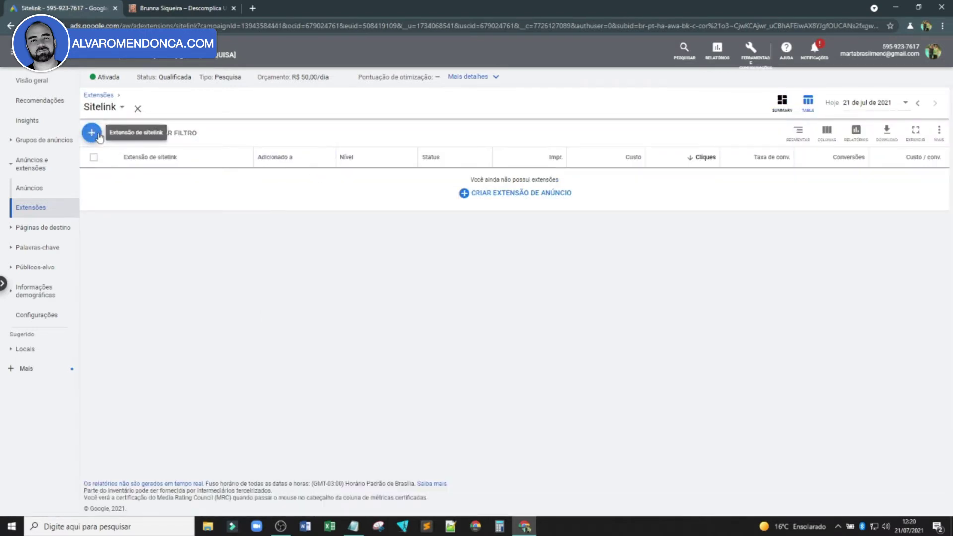
{"action": "left_click", "coordinate": [493, 197]}
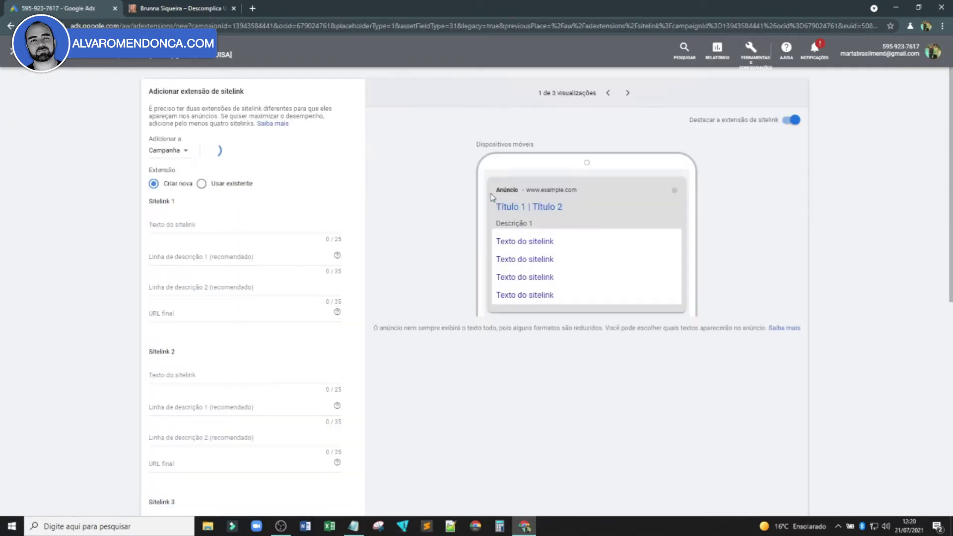
Step: Set the text of Sitelink 1 to "50 Mil Alunos", taking the selling point from the course's sales page
{"action": "left_click", "coordinate": [189, 225]}
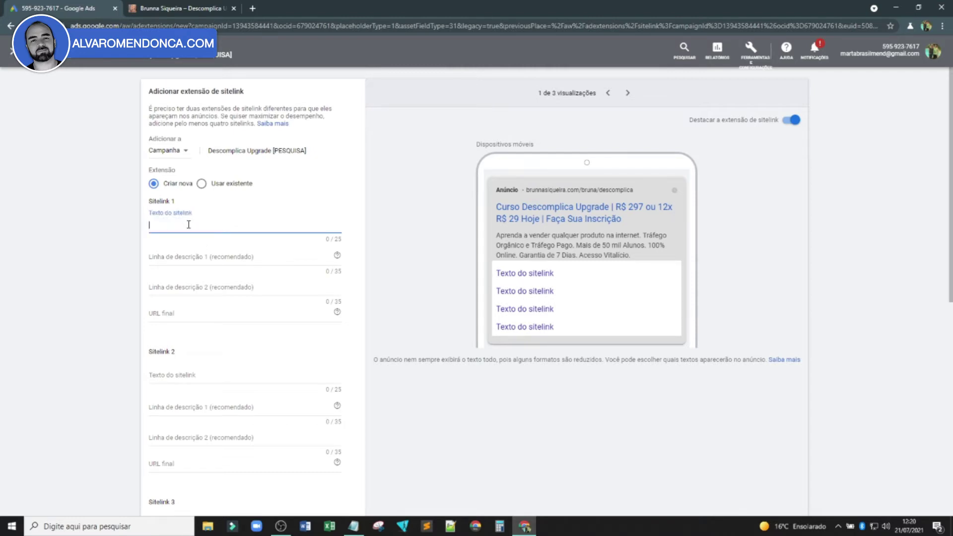
{"action": "left_click", "coordinate": [175, 9]}
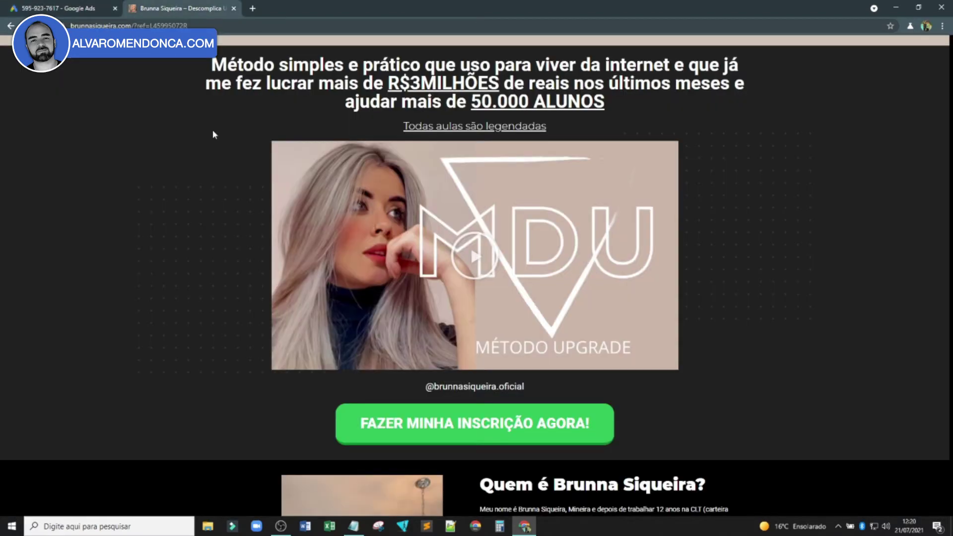
{"action": "scroll", "coordinate": [214, 134], "scroll_direction": "down", "scroll_amount": 10}
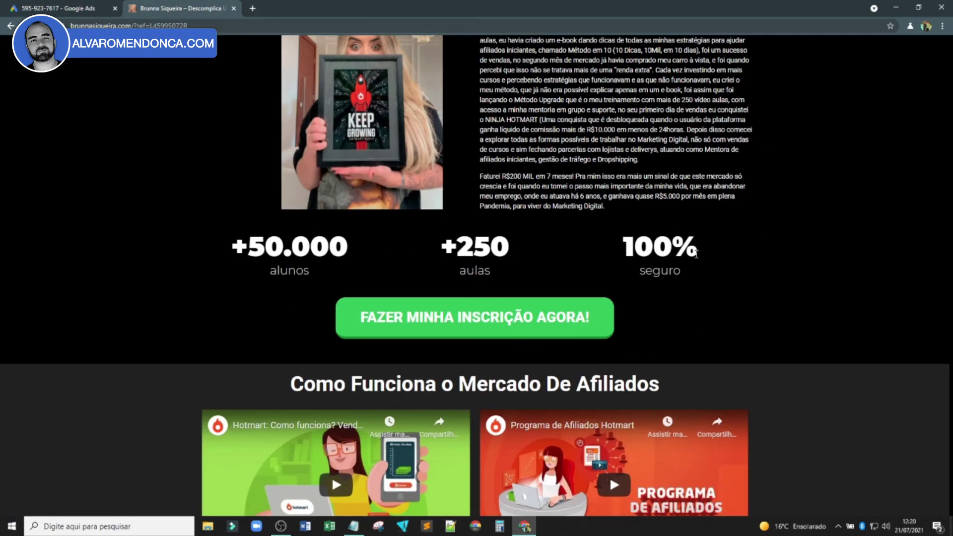
{"action": "scroll", "coordinate": [696, 254], "scroll_direction": "down", "scroll_amount": 2}
{"action": "scroll", "coordinate": [654, 255], "scroll_direction": "up", "scroll_amount": 2}
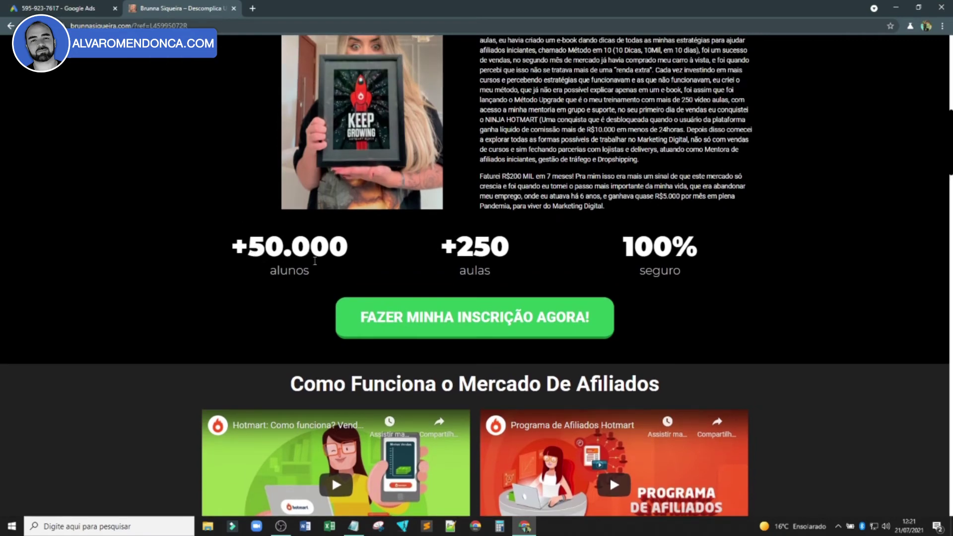
{"action": "left_click", "coordinate": [57, 7]}
{"action": "type", "text": "50"}
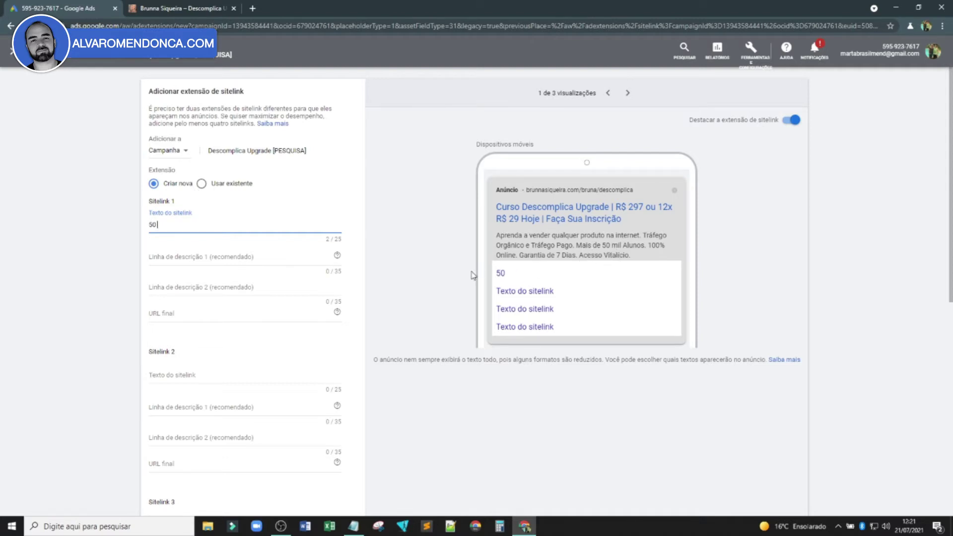
{"action": "type", "text": " Mil Alunos"}
Step: Fill in Sitelink 1's description lines with "Testado e Validado" and "Garanta sua Vaga Agora"
{"action": "left_click", "coordinate": [219, 259]}
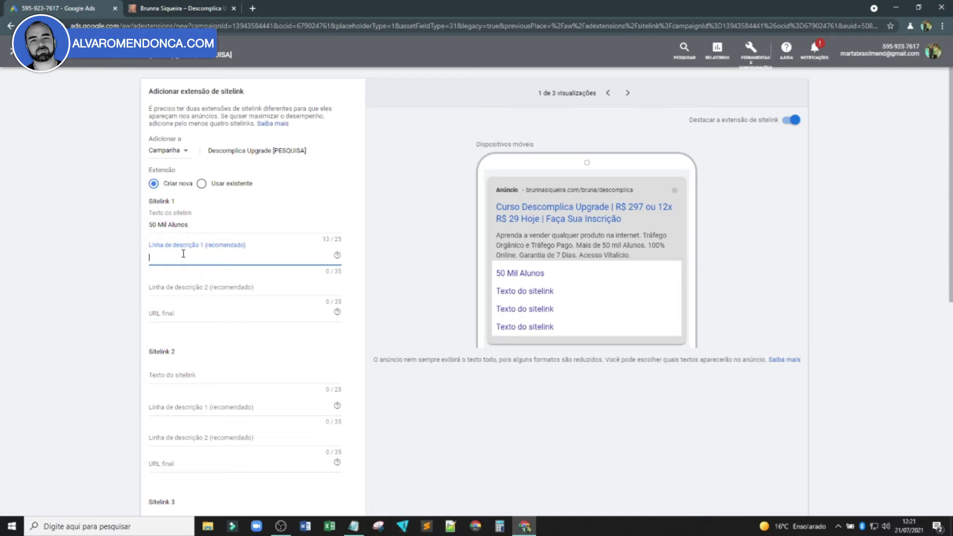
{"action": "type", "text": "Testado e Validado"}
{"action": "left_click", "coordinate": [209, 287]}
{"action": "type", "text": "Garanta"}
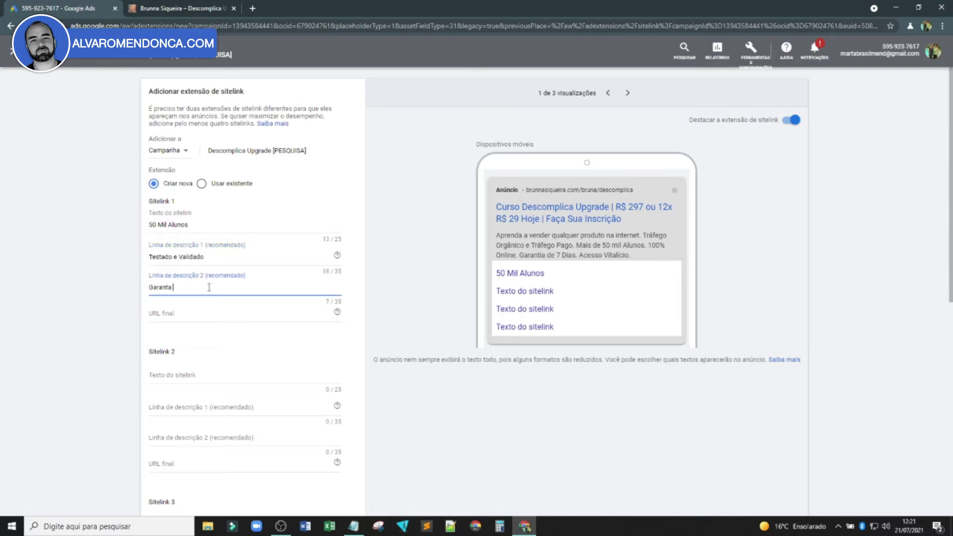
{"action": "type", "text": " sua Vaga Agora"}
Step: Set Sitelink 1's final URL to the sales page address, including its affiliate reference, copied from the open page
{"action": "left_click", "coordinate": [189, 313]}
{"action": "left_click", "coordinate": [169, 6]}
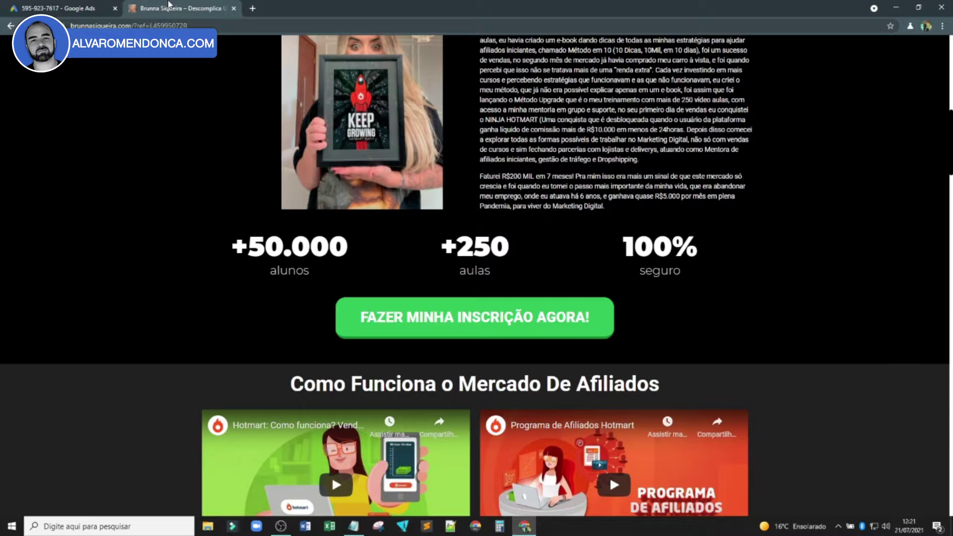
{"action": "left_click", "coordinate": [202, 25]}
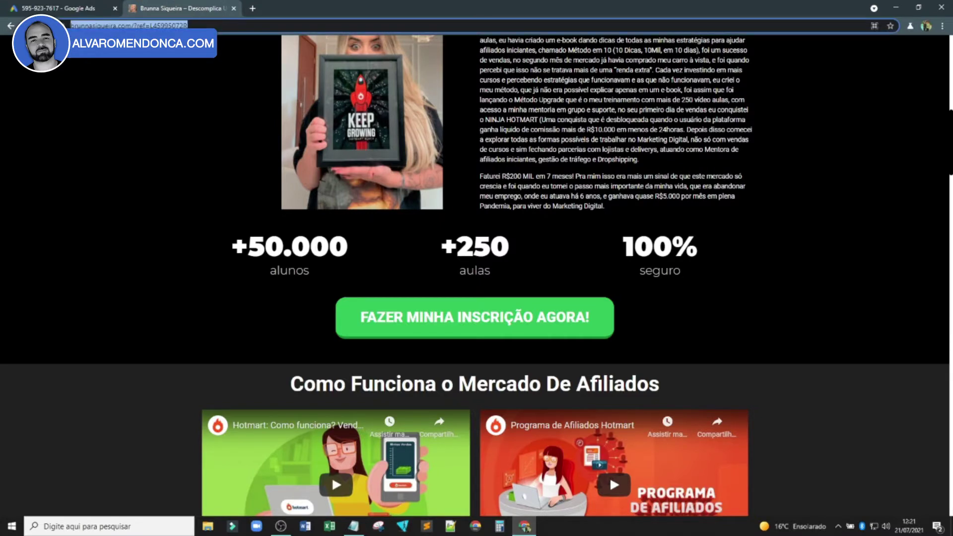
{"action": "left_click", "coordinate": [96, 8]}
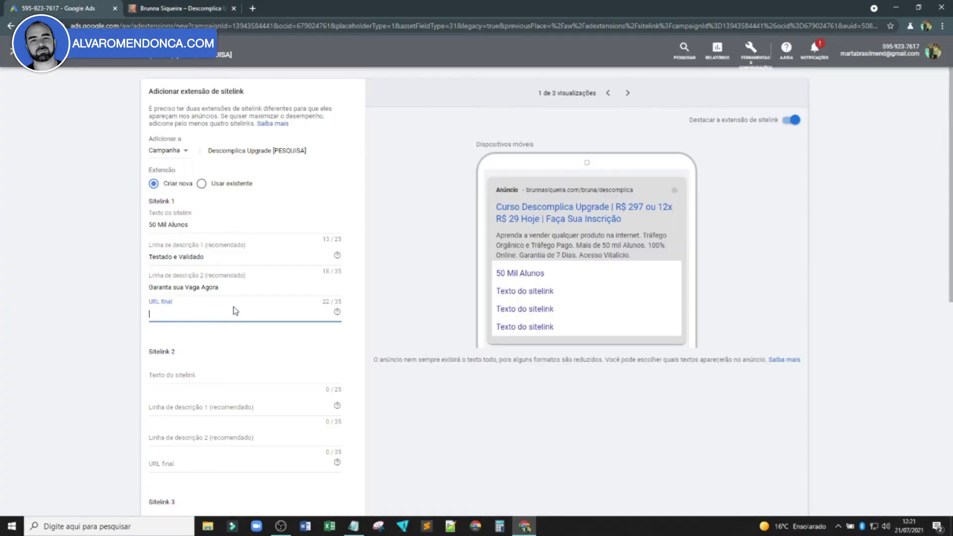
{"action": "type", "text": "https://brunnasiqueira.com/?ref=L45995072R"}
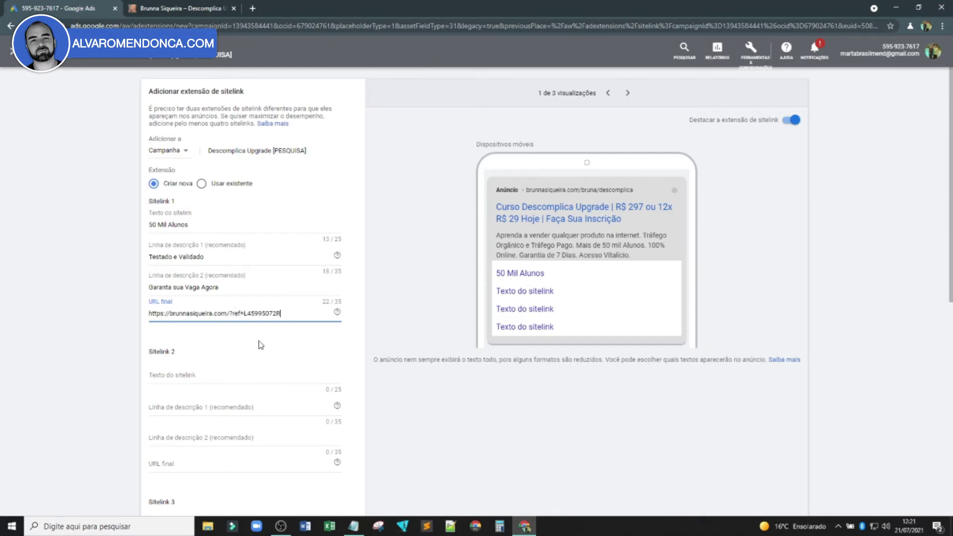
Step: Try to reuse Sitelink 1's final URL as the final URL of Sitelink 2
{"action": "scroll", "coordinate": [261, 345], "scroll_direction": "down", "scroll_amount": 3}
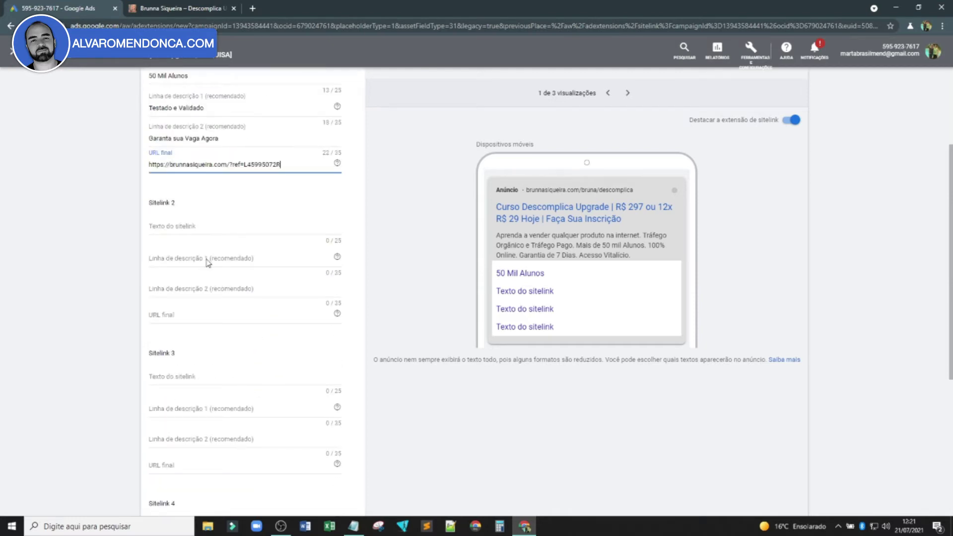
{"action": "scroll", "coordinate": [176, 288], "scroll_direction": "down", "scroll_amount": 2}
{"action": "scroll", "coordinate": [182, 303], "scroll_direction": "up", "scroll_amount": 3}
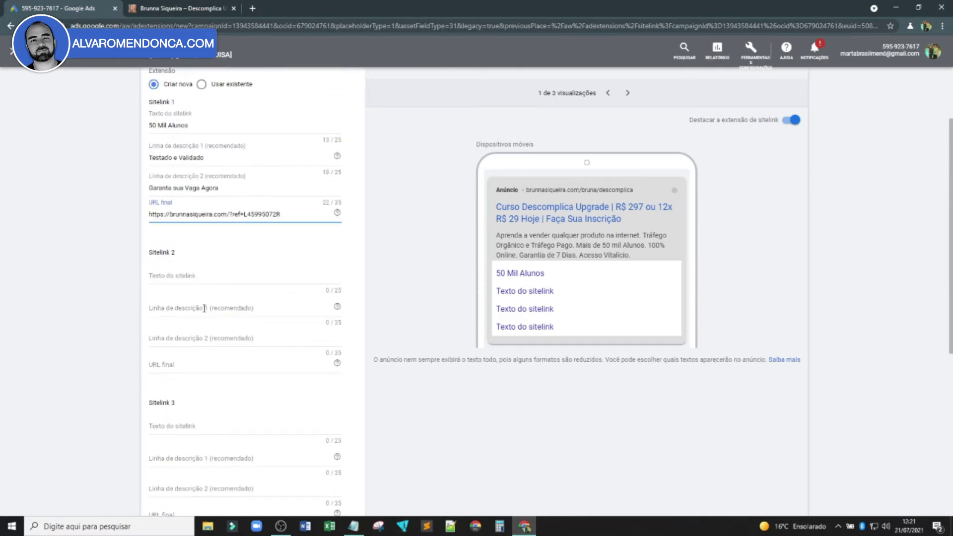
{"action": "triple_click", "coordinate": [242, 215]}
{"action": "key", "text": "ctrl+c"}
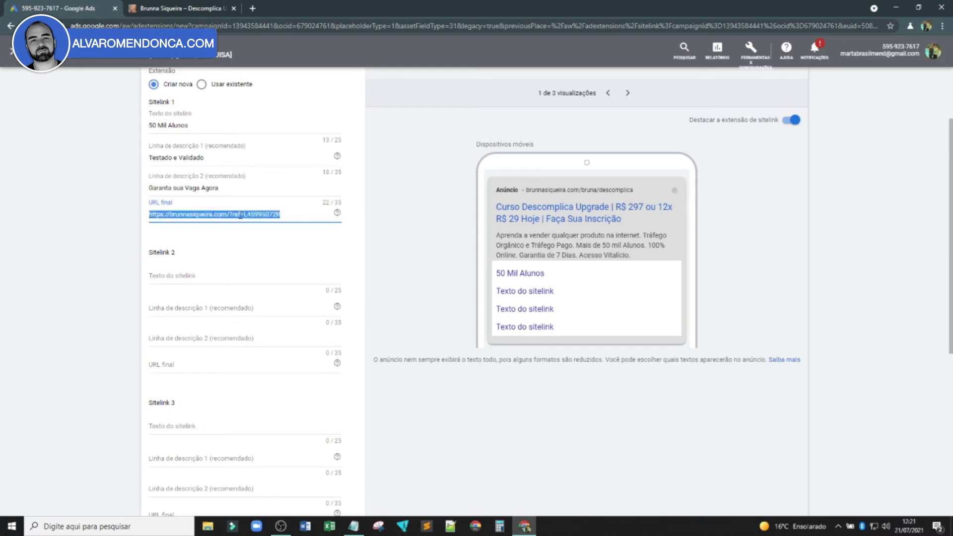
{"action": "left_click", "coordinate": [200, 367]}
{"action": "key", "text": "ctrl+v"}
{"action": "left_click", "coordinate": [187, 274]}
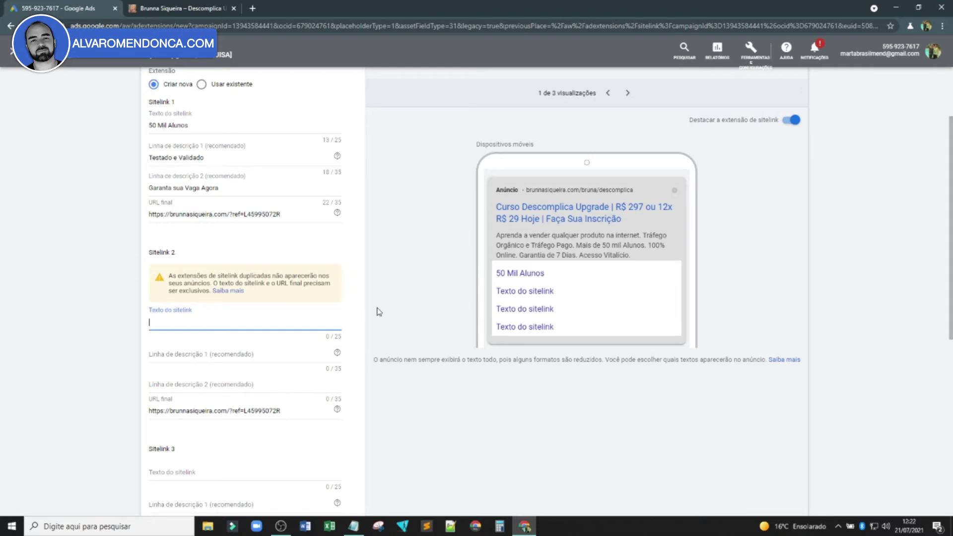
Step: Clear the final URL of Sitelink 2
{"action": "scroll", "coordinate": [264, 334], "scroll_direction": "down", "scroll_amount": 1}
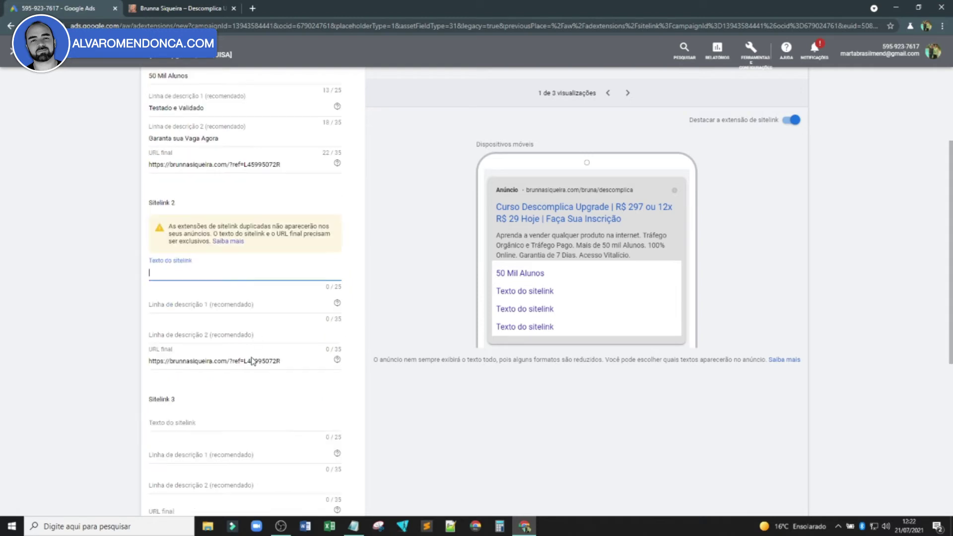
{"action": "left_click", "coordinate": [250, 361]}
{"action": "triple_click", "coordinate": [253, 361]}
{"action": "key", "text": "BackSpace"}
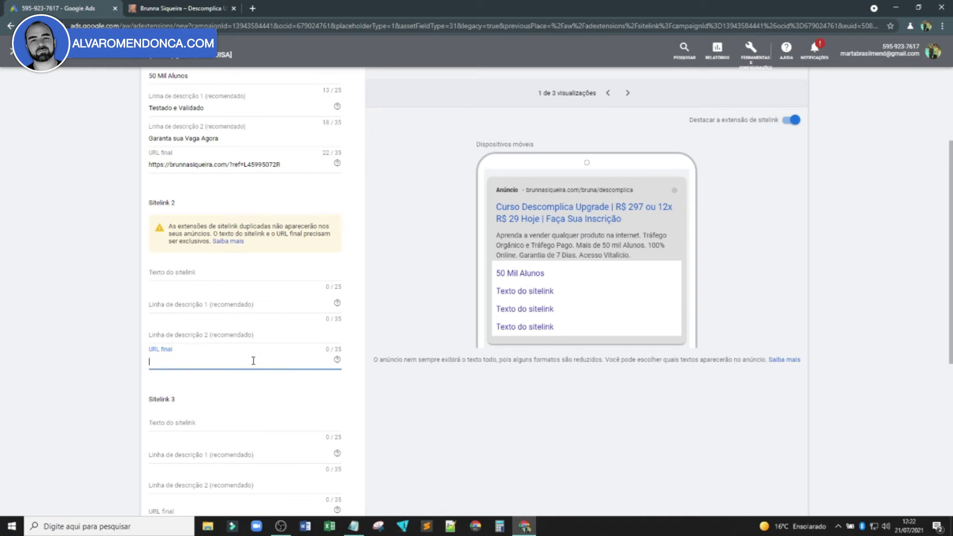
Step: Set the sitelink's tracking template to the Hotmart affiliate link stored in Notepad, with "?src=extlink" appended
{"action": "scroll", "coordinate": [274, 267], "scroll_direction": "down", "scroll_amount": 6}
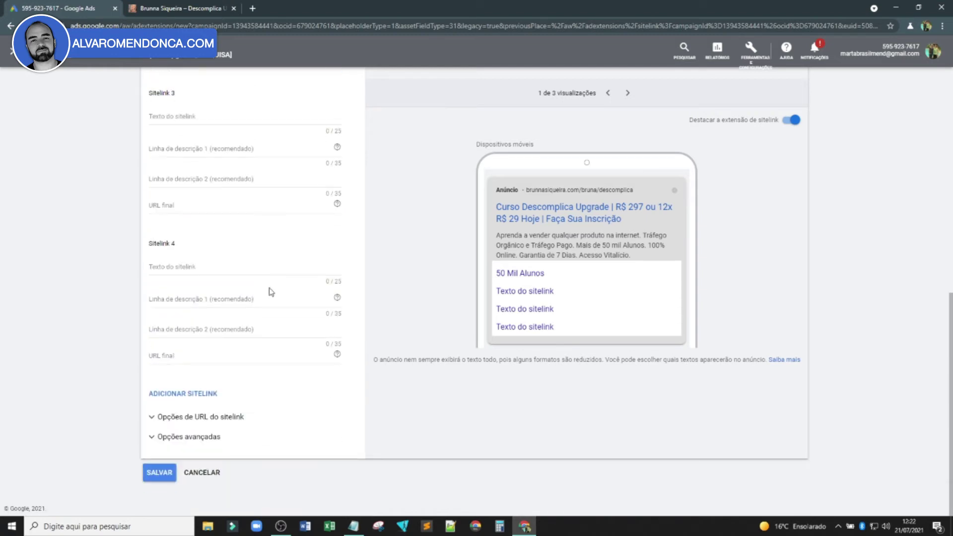
{"action": "left_click", "coordinate": [224, 418]}
{"action": "scroll", "coordinate": [224, 418], "scroll_direction": "down", "scroll_amount": 2}
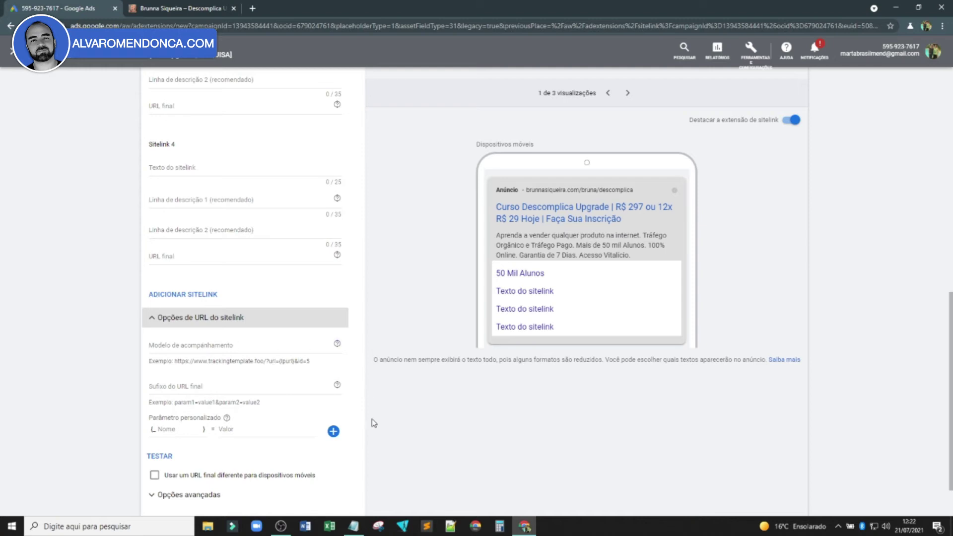
{"action": "left_click", "coordinate": [354, 527]}
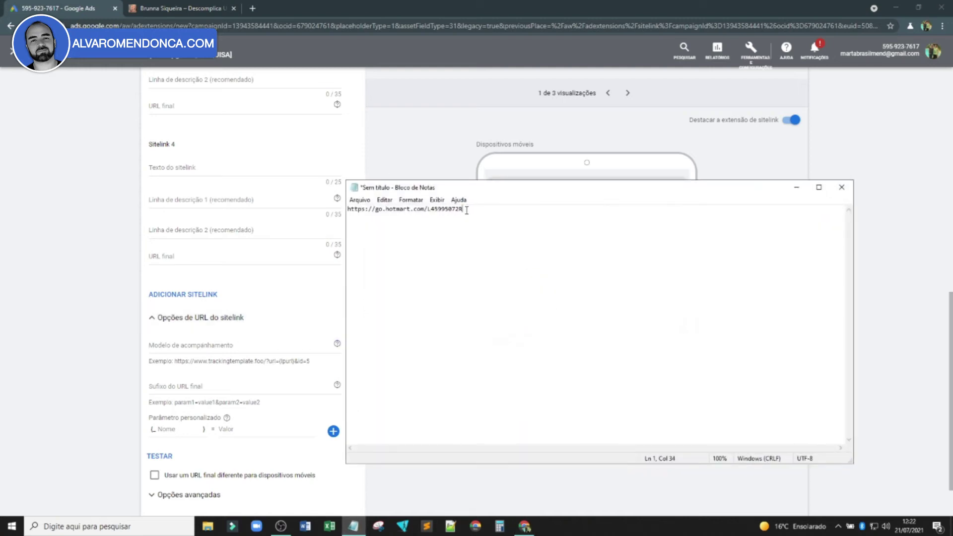
{"action": "left_click_drag", "start_coordinate": [467, 209], "coordinate": [304, 207]}
{"action": "key", "text": "ctrl+c"}
{"action": "left_click", "coordinate": [222, 353]}
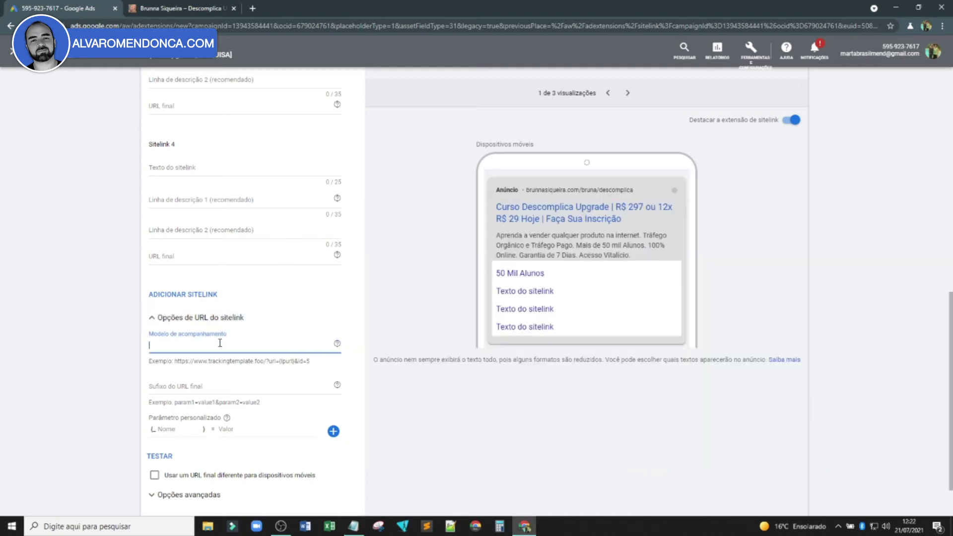
{"action": "key", "text": "ctrl+v"}
{"action": "type", "text": "link"}
Step: Review the completed sitelink form and save the "50 Mil Alunos" extension
{"action": "scroll", "coordinate": [270, 351], "scroll_direction": "up", "scroll_amount": 10}
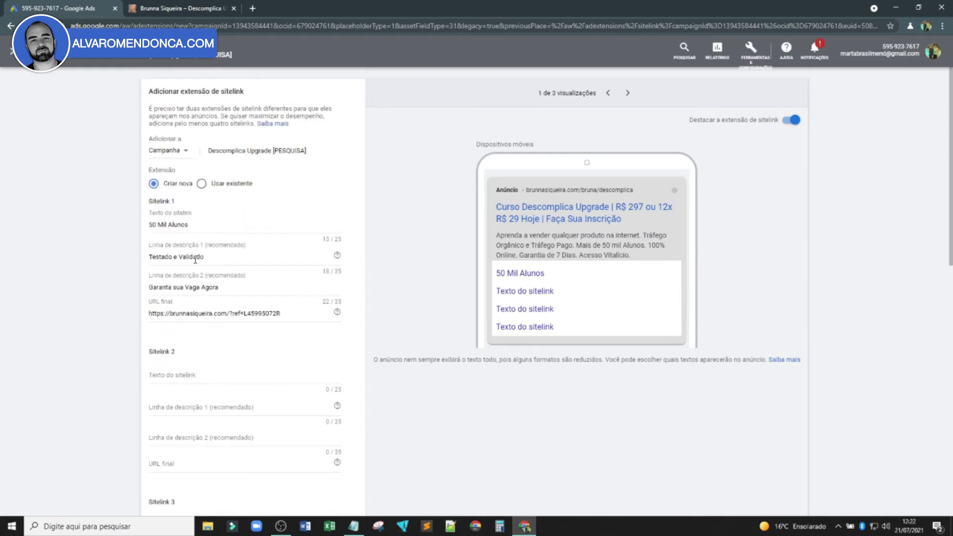
{"action": "scroll", "coordinate": [219, 278], "scroll_direction": "down", "scroll_amount": 10}
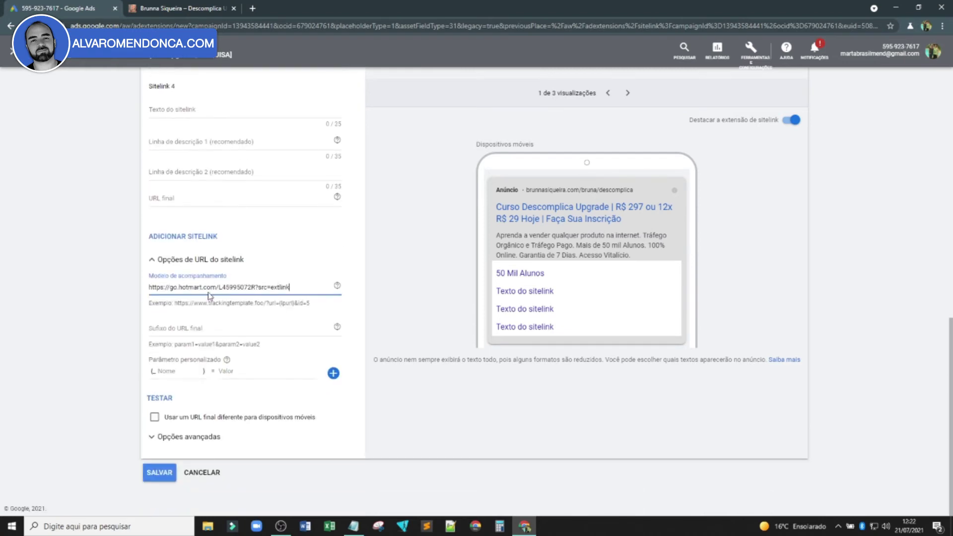
{"action": "left_click", "coordinate": [159, 473]}
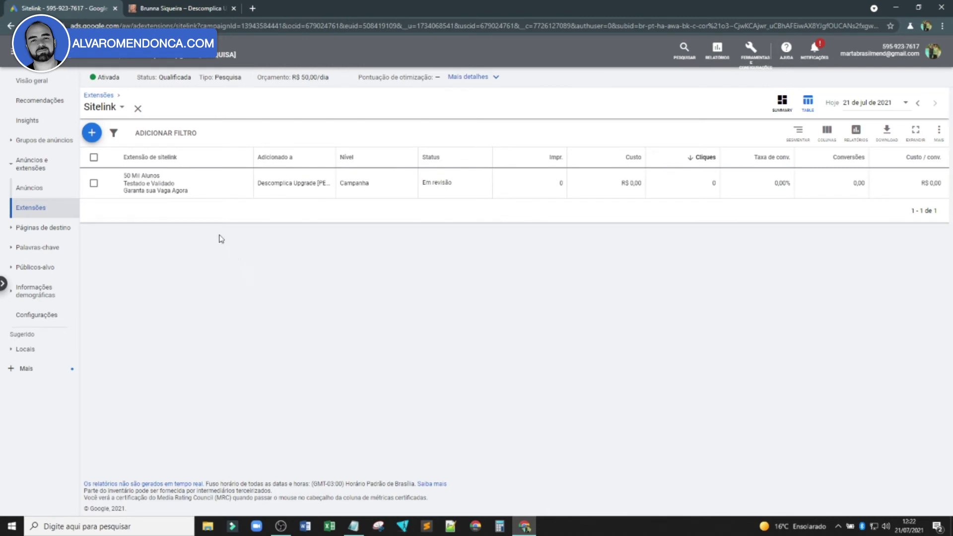
Step: Start another sitelink extension and set its text to "250 Aulas"
{"action": "left_click", "coordinate": [93, 136]}
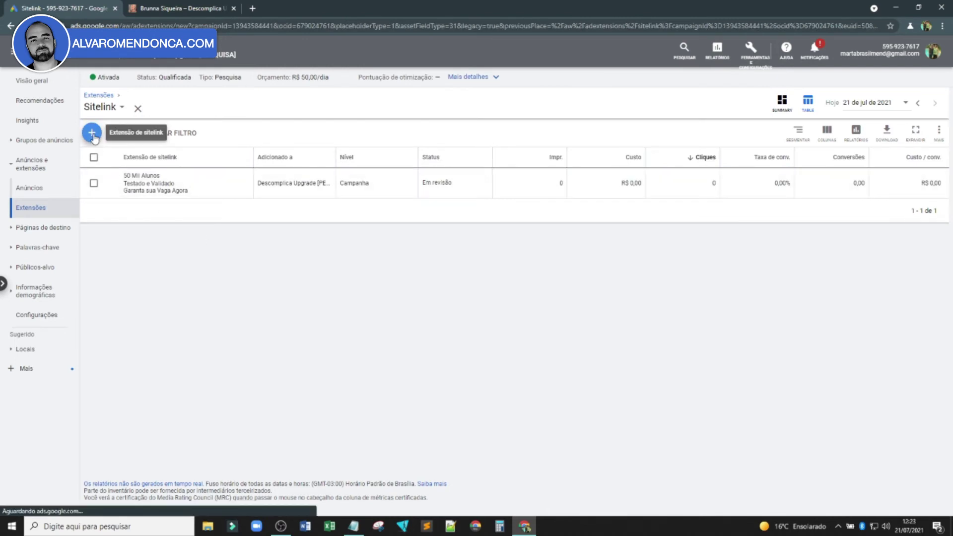
{"action": "left_click", "coordinate": [225, 225]}
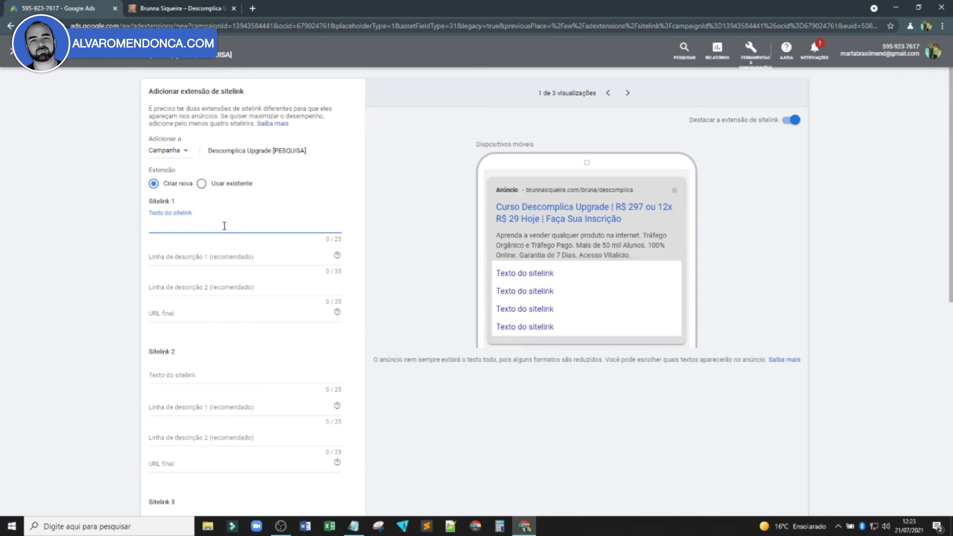
{"action": "type", "text": "250 Aulas"}
Step: Set the "250 Aulas" sitelink's description lines to "Método Completo" and "Últimas Vagas Hoje"
{"action": "left_click", "coordinate": [204, 259]}
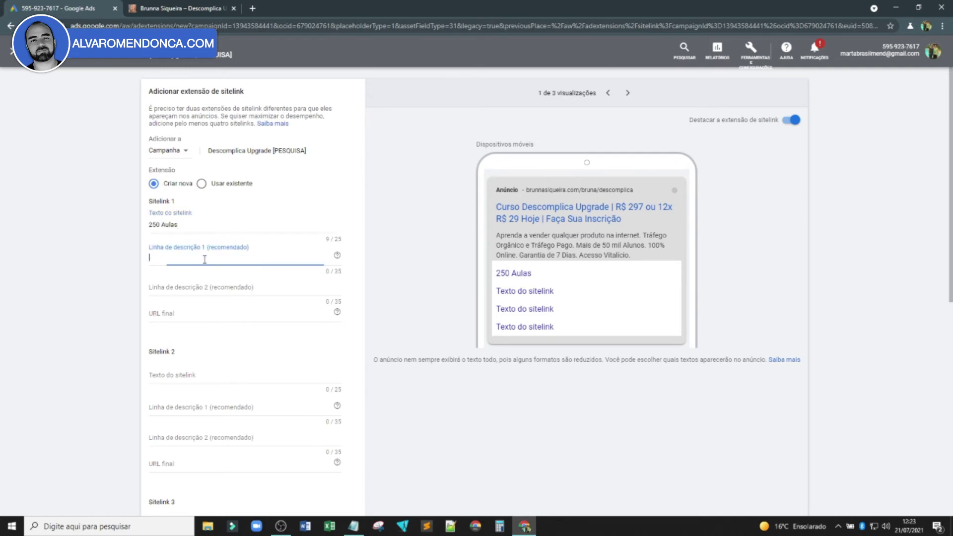
{"action": "type", "text": "étodo Comple"}
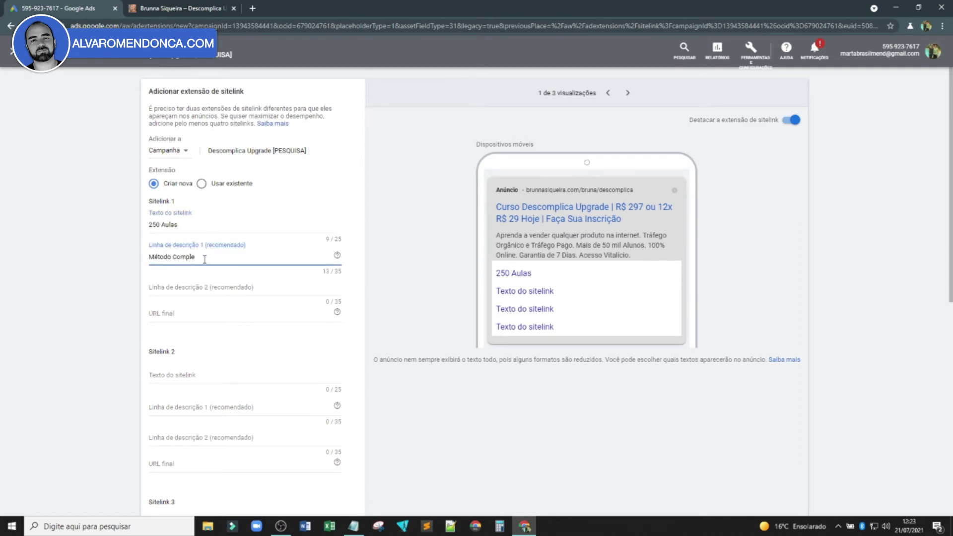
{"action": "type", "text": "to"}
{"action": "left_click", "coordinate": [198, 287]}
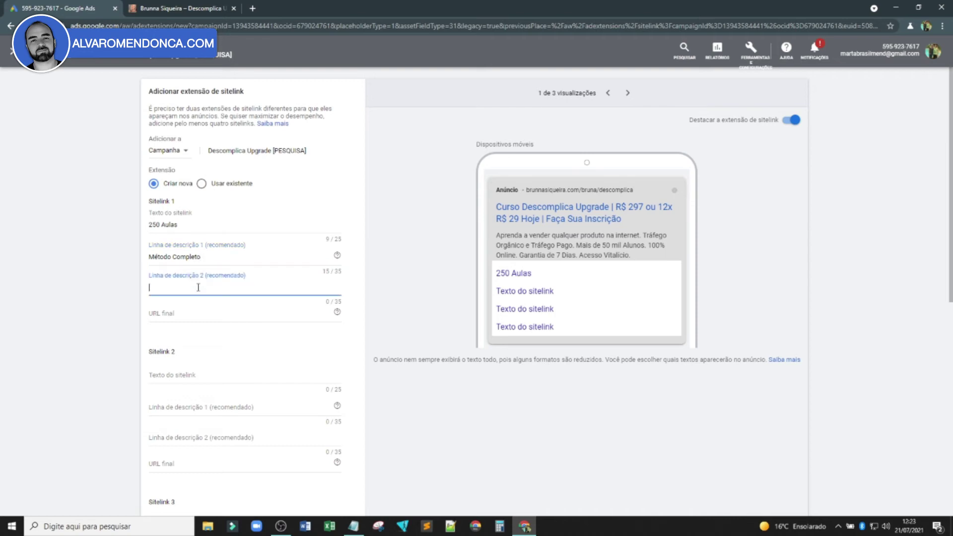
{"action": "key", "text": "Caps_Lock"}
{"action": "type", "text": "Ú"}
{"action": "key", "text": "Caps_Lock"}
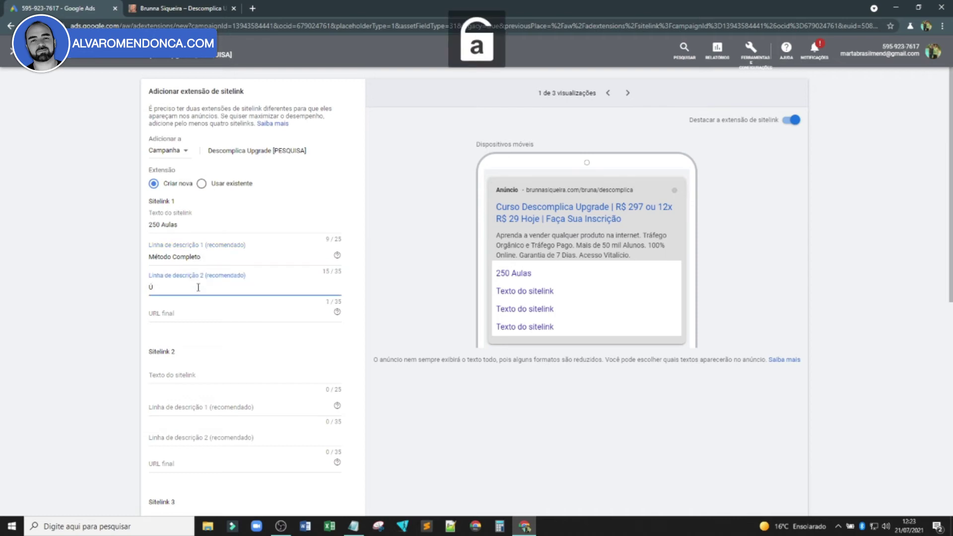
{"action": "type", "text": "ltimas Vag"}
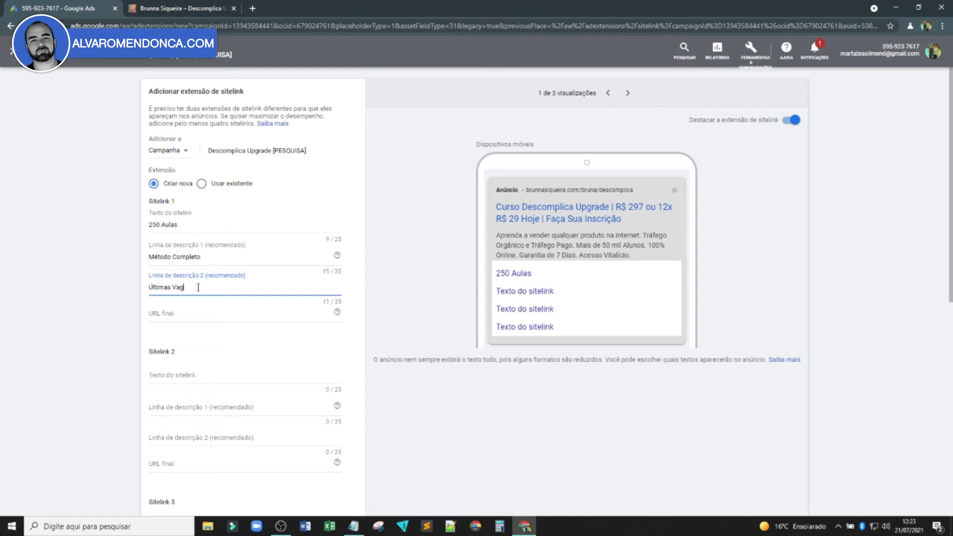
{"action": "type", "text": "as Hoje"}
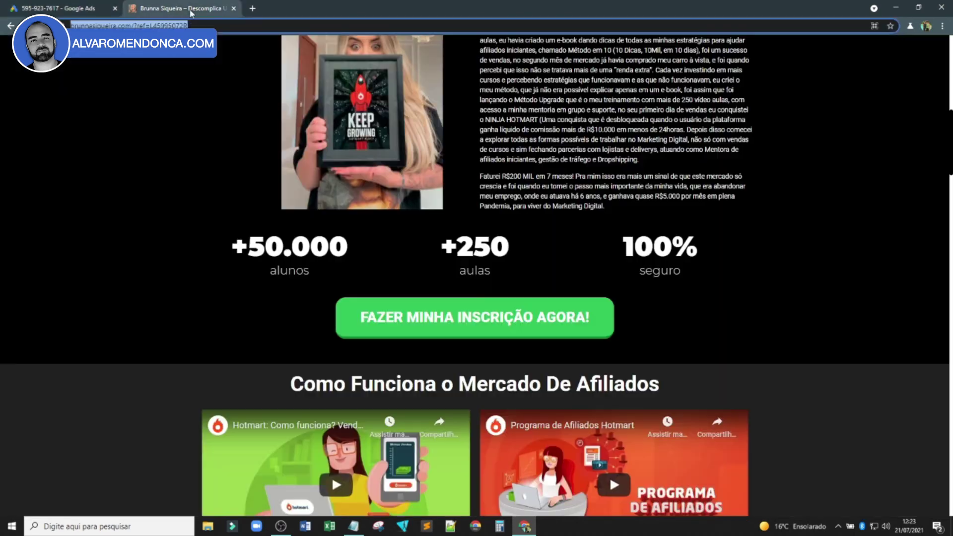
Step: Set the "250 Aulas" sitelink's final URL to the address of the Descomplica sales page open in the other browser tab
{"action": "left_click", "coordinate": [191, 8]}
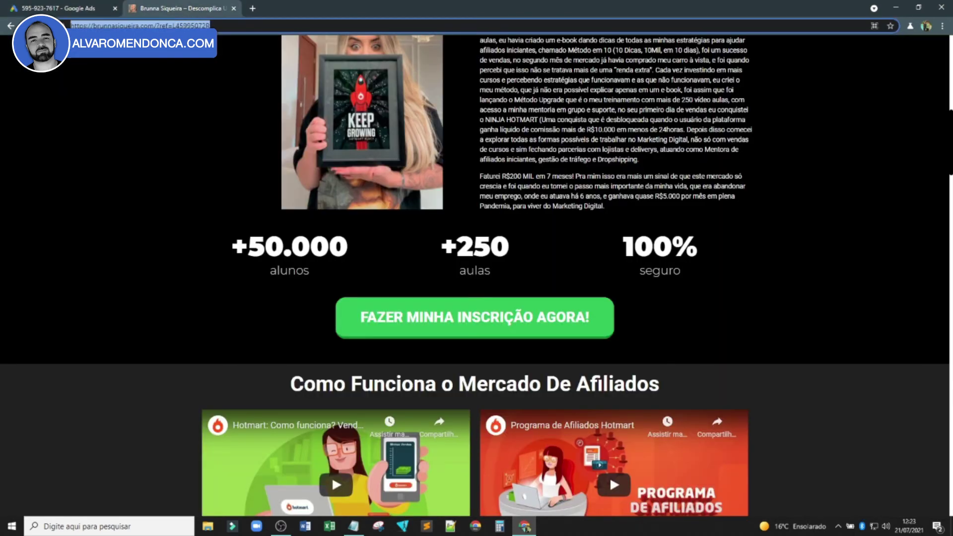
{"action": "left_click", "coordinate": [74, 8]}
{"action": "left_click", "coordinate": [181, 321]}
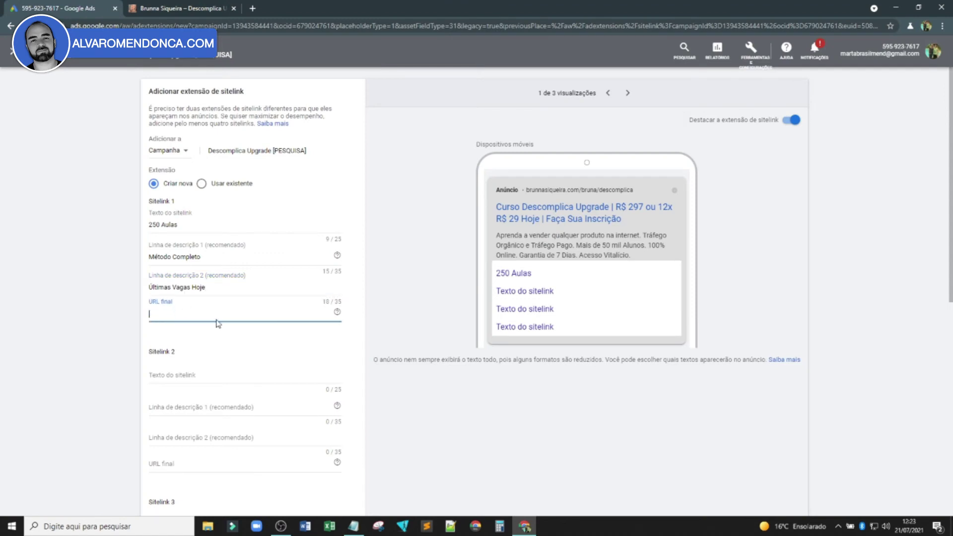
{"action": "type", "text": "https://brunnasiqueira.com/bruna/descomplica"}
Step: Set the sitelink's tracking template to the Hotmart affiliate link from Notepad with "?src=extlink" appended, and save the "250 Aulas" extension
{"action": "scroll", "coordinate": [219, 324], "scroll_direction": "down", "scroll_amount": 8}
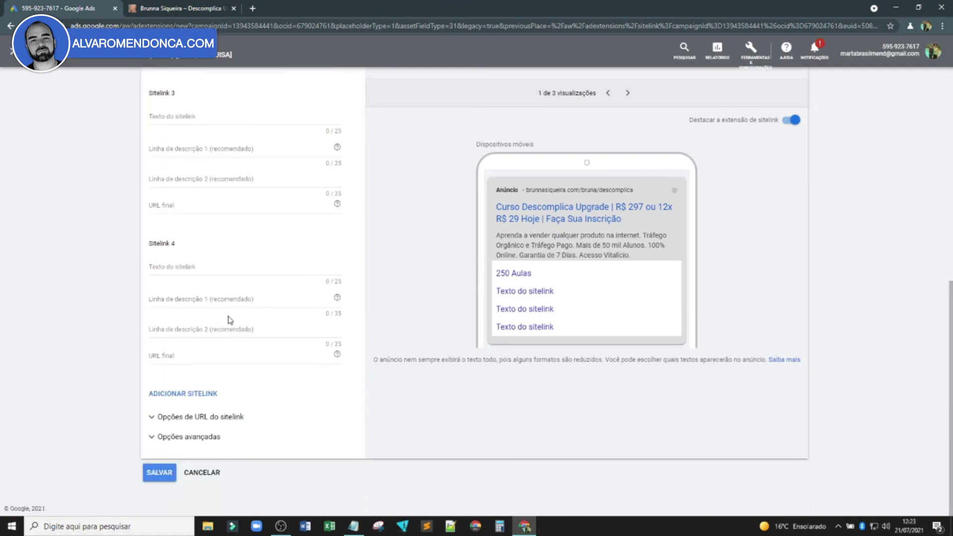
{"action": "left_click", "coordinate": [206, 417]}
{"action": "scroll", "coordinate": [204, 415], "scroll_direction": "down", "scroll_amount": 3}
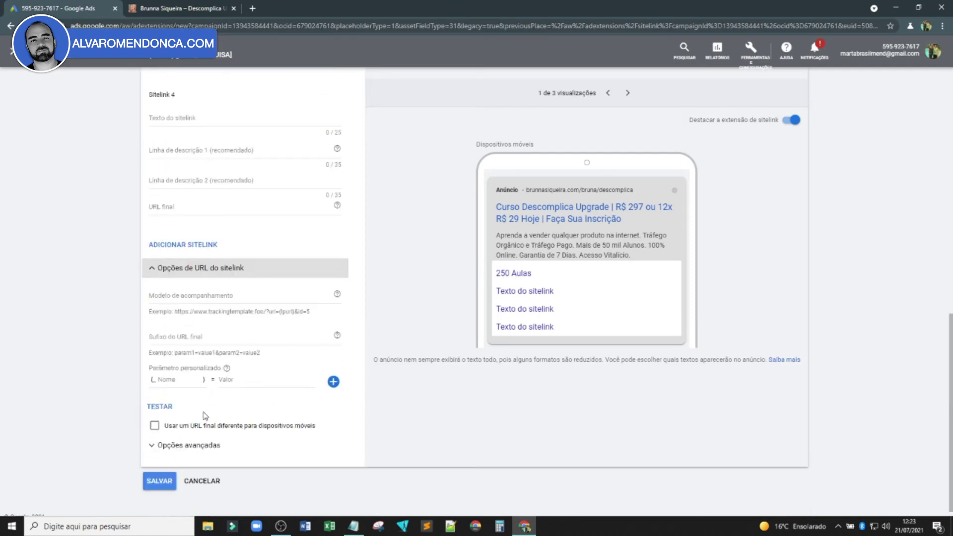
{"action": "left_click", "coordinate": [198, 301]}
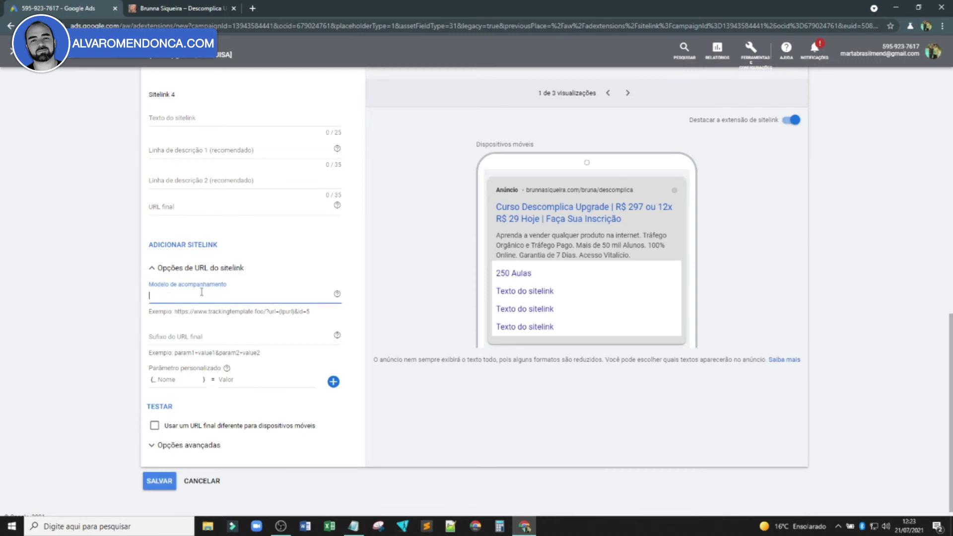
{"action": "left_click", "coordinate": [347, 528]}
{"action": "left_click", "coordinate": [477, 212]}
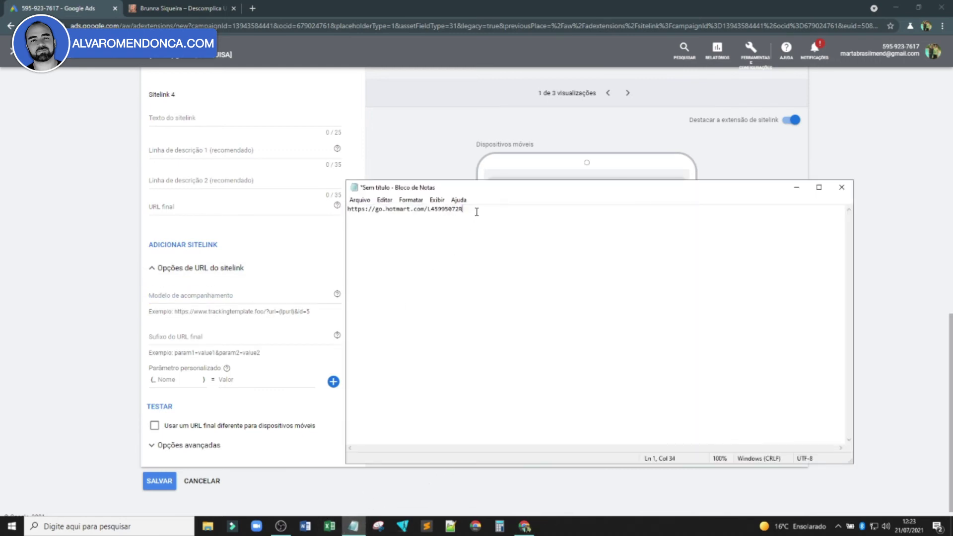
{"action": "key", "text": "ctrl+a"}
{"action": "key", "text": "ctrl+c"}
{"action": "left_click", "coordinate": [212, 296]}
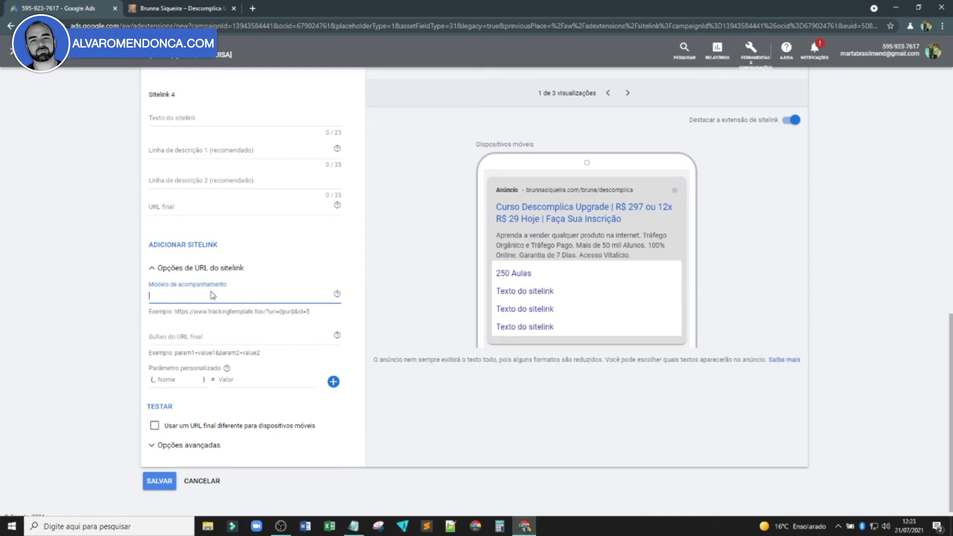
{"action": "key", "text": "ctrl+v"}
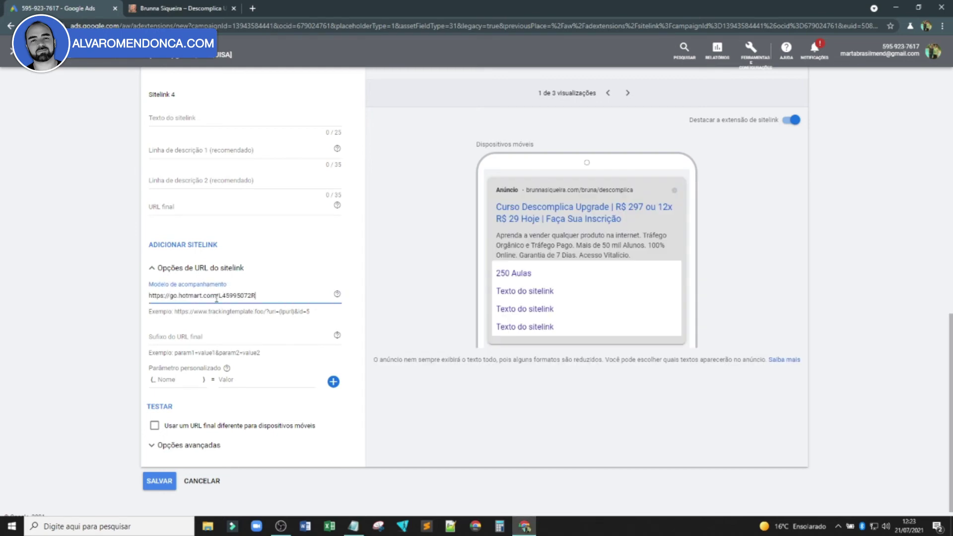
{"action": "type", "text": "?src=extlink"}
{"action": "left_click", "coordinate": [159, 481]}
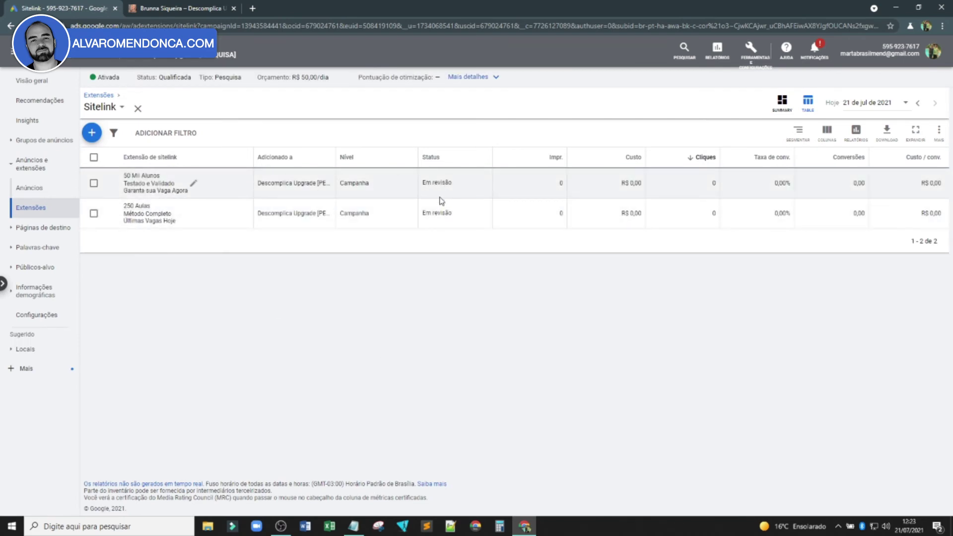
Step: Examine the ad preview with its sitelinks in the extensions summary and return to the table view
{"action": "left_click", "coordinate": [783, 103]}
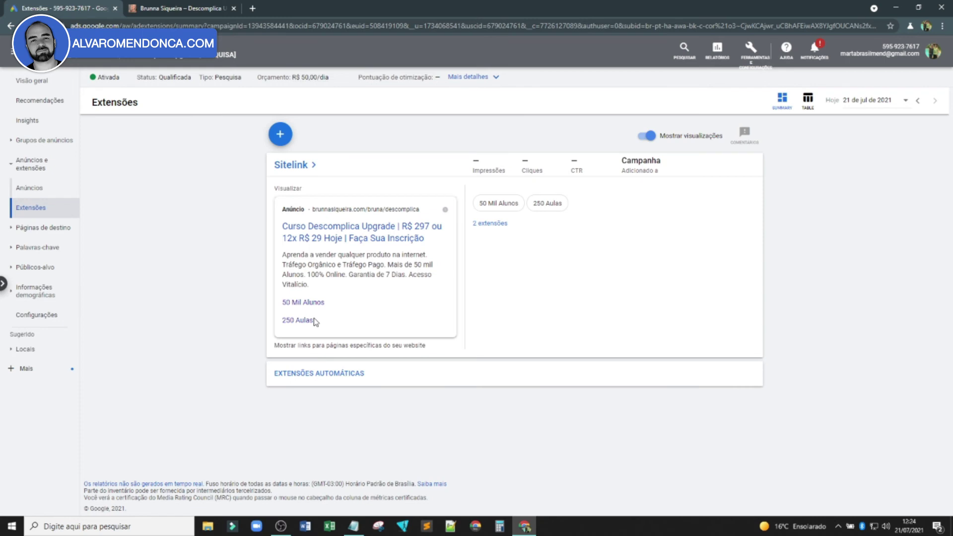
{"action": "left_click", "coordinate": [808, 100]}
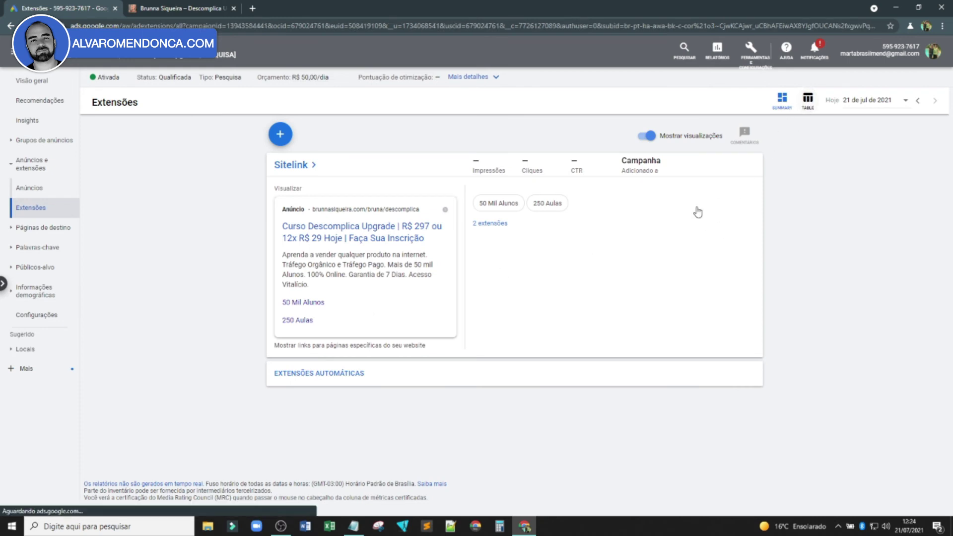